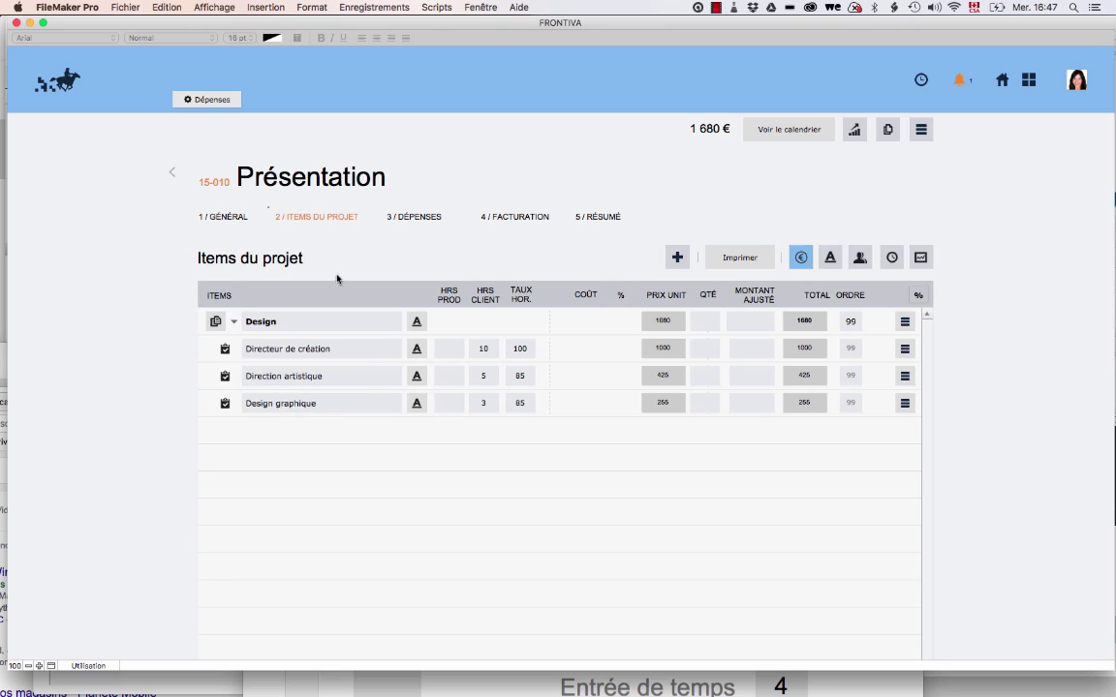
- Create an invoice for the project billing Directeur de création at 25 %, and add all the project items to it
{"action": "left_click", "coordinate": [513, 218]}
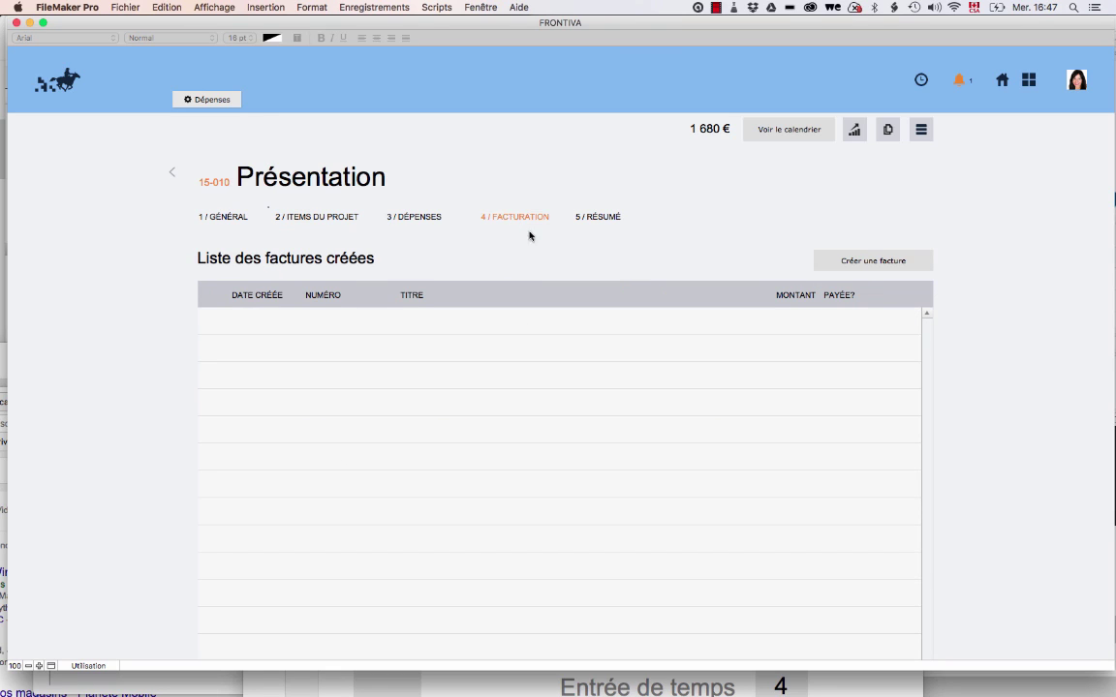
{"action": "left_click", "coordinate": [869, 261]}
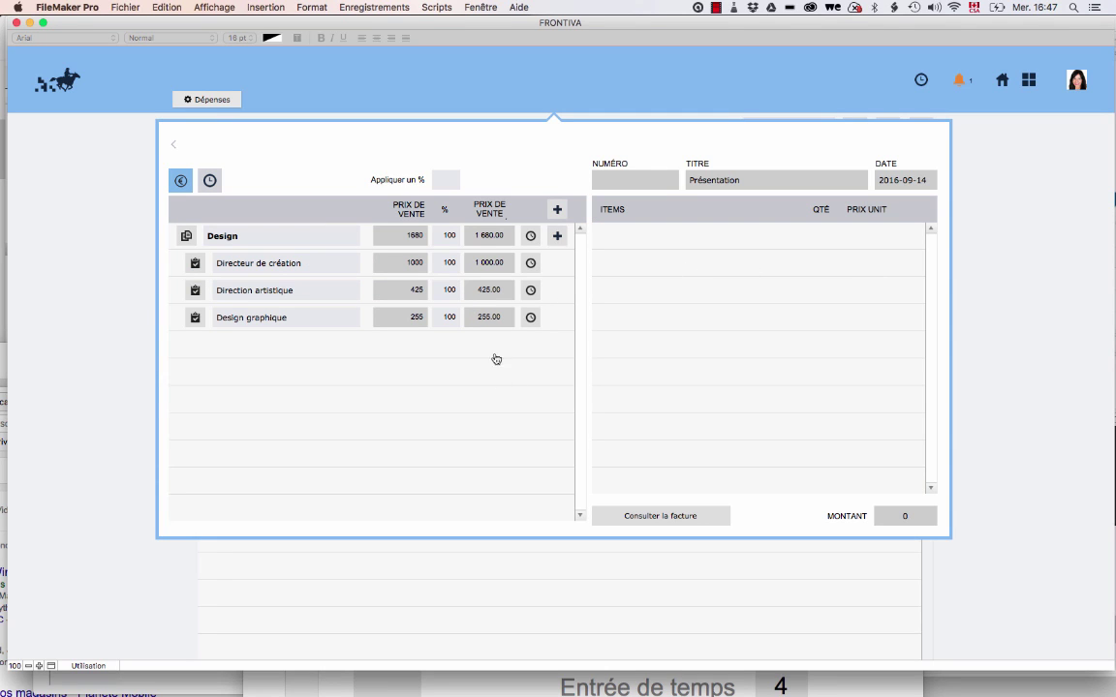
{"action": "left_click", "coordinate": [452, 266]}
{"action": "type", "text": "25"}
{"action": "left_click", "coordinate": [522, 184]}
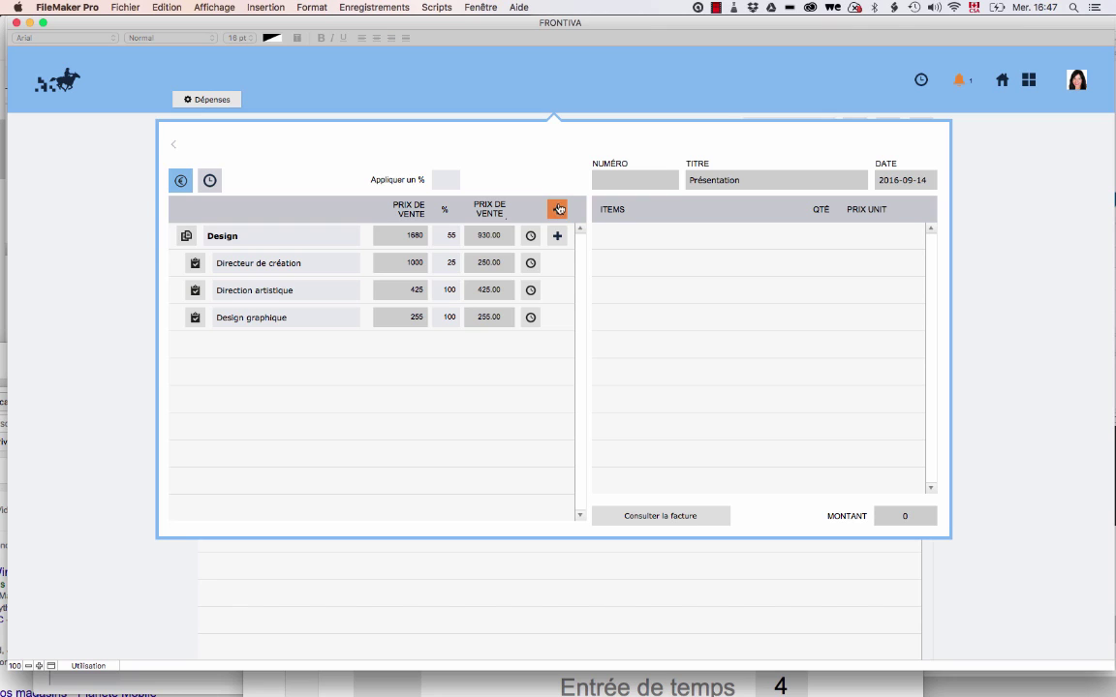
{"action": "left_click", "coordinate": [557, 209]}
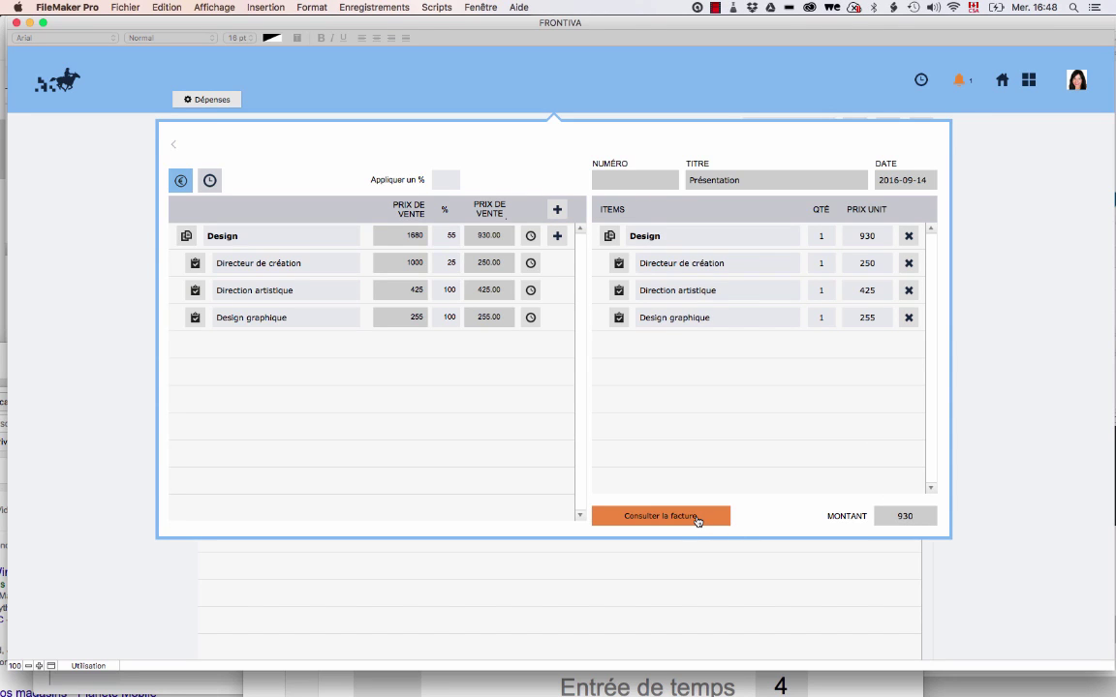
- Open the draft invoice, obtain its invoice number and accept changing its status to 2 - Confirmée
{"action": "left_click", "coordinate": [696, 516]}
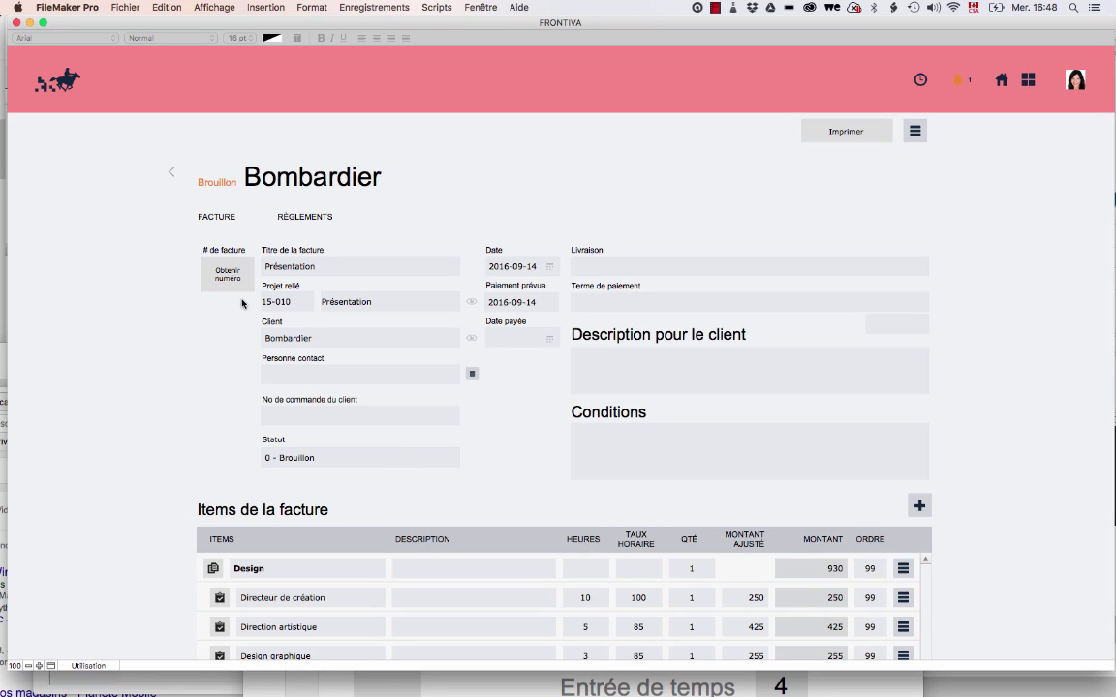
{"action": "left_click", "coordinate": [277, 457]}
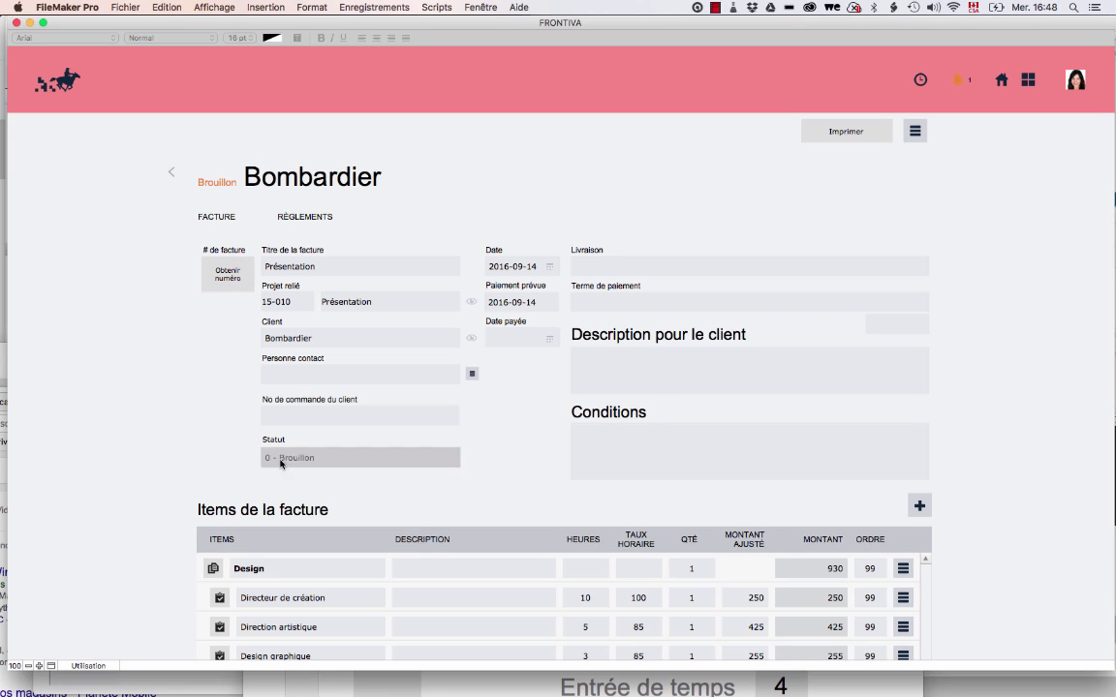
{"action": "left_click", "coordinate": [225, 432]}
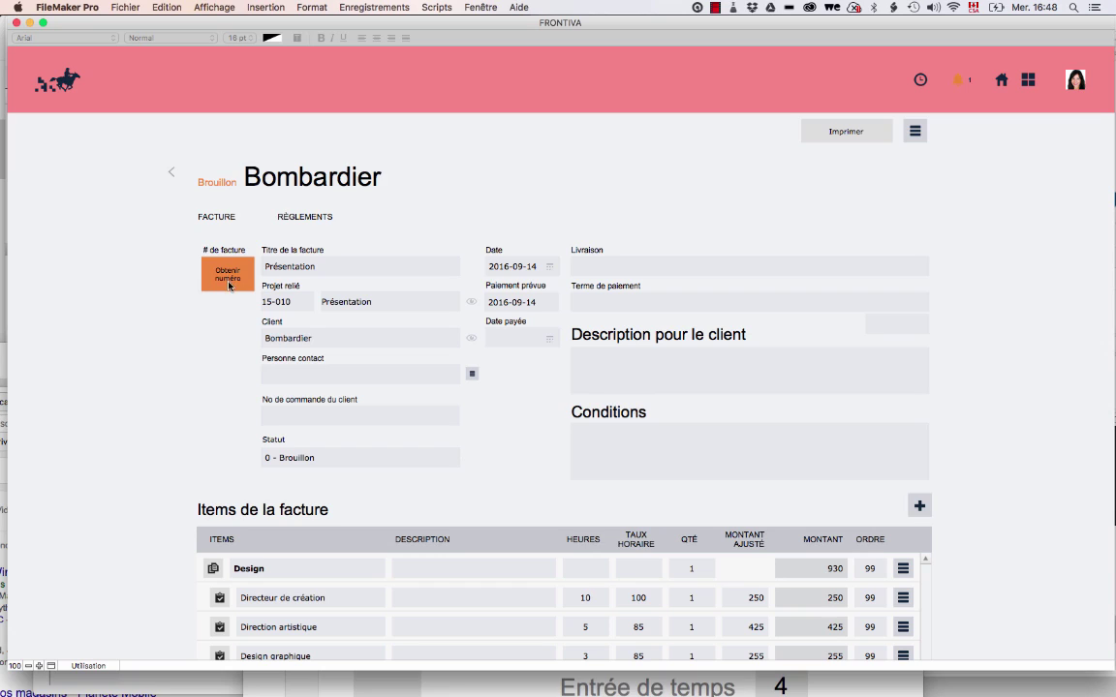
{"action": "left_click", "coordinate": [230, 285]}
{"action": "left_click", "coordinate": [621, 180]}
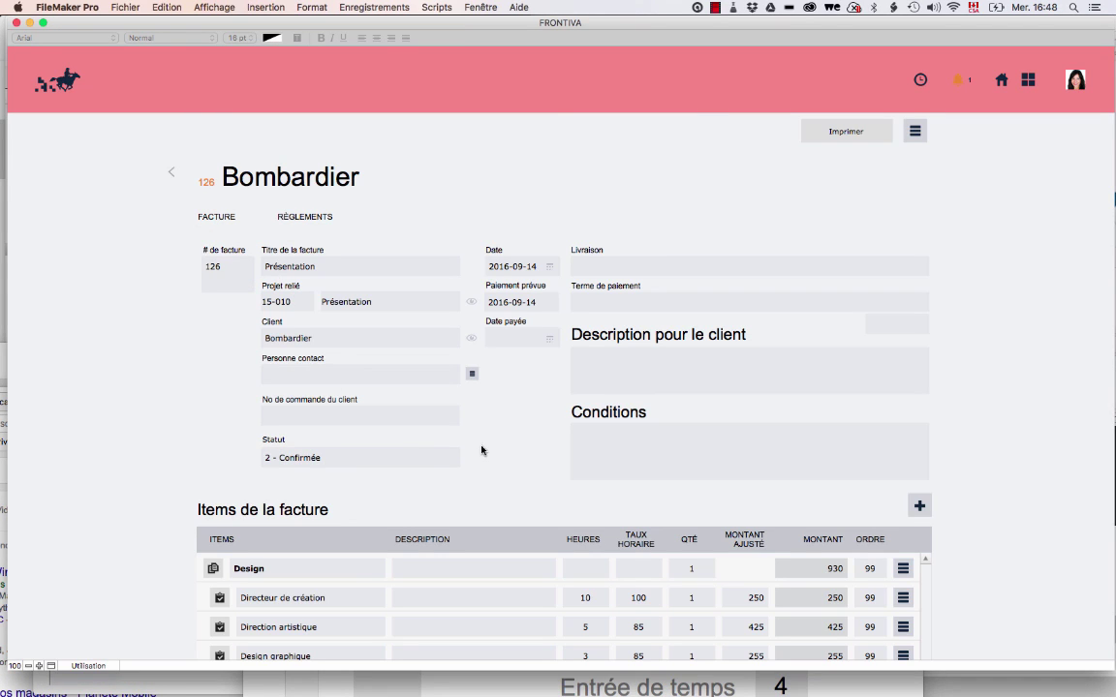
- Preview the printout of the first invoice with the Facture € template, and return to the invoice
{"action": "left_click", "coordinate": [850, 136]}
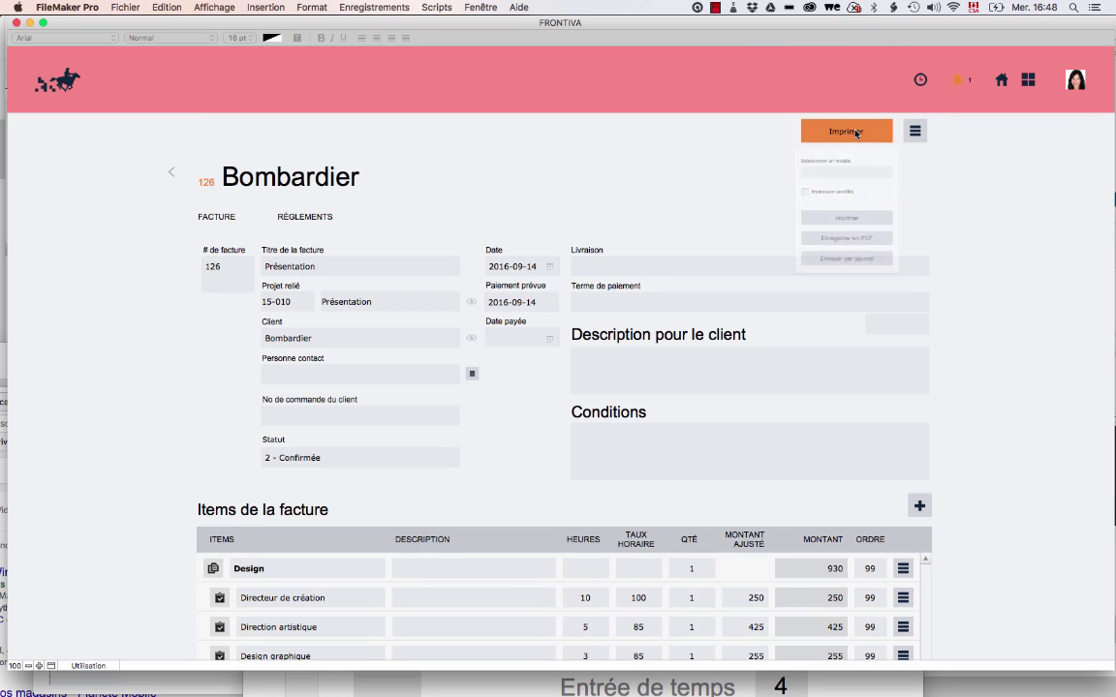
{"action": "left_click", "coordinate": [826, 192]}
{"action": "left_click", "coordinate": [804, 218]}
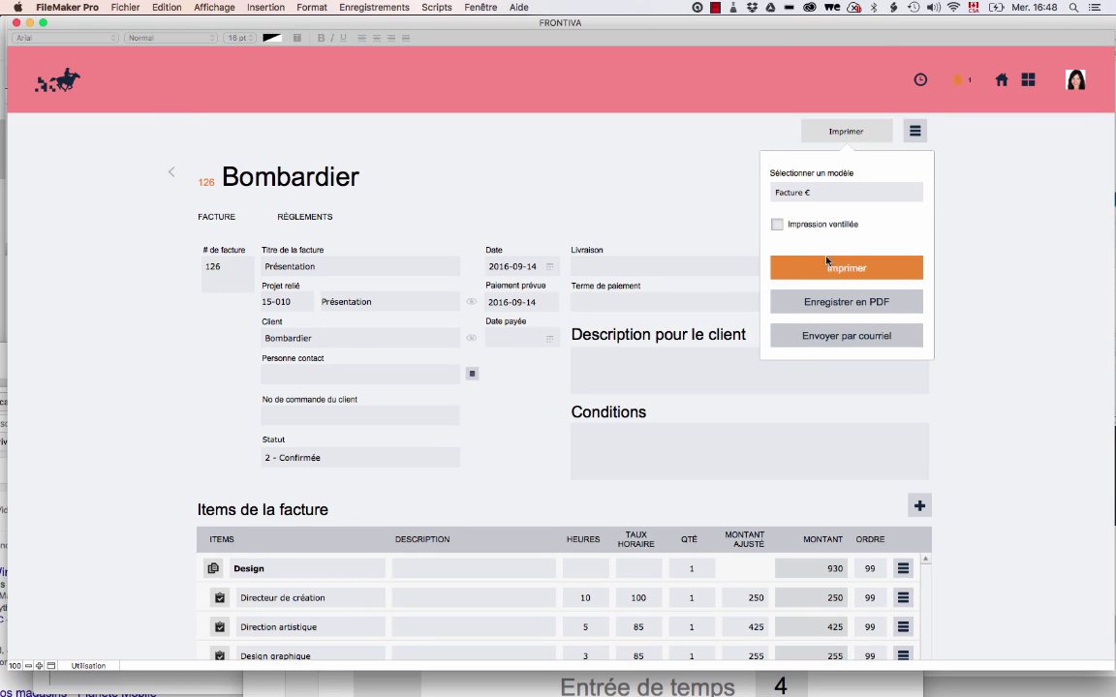
{"action": "left_click", "coordinate": [833, 271]}
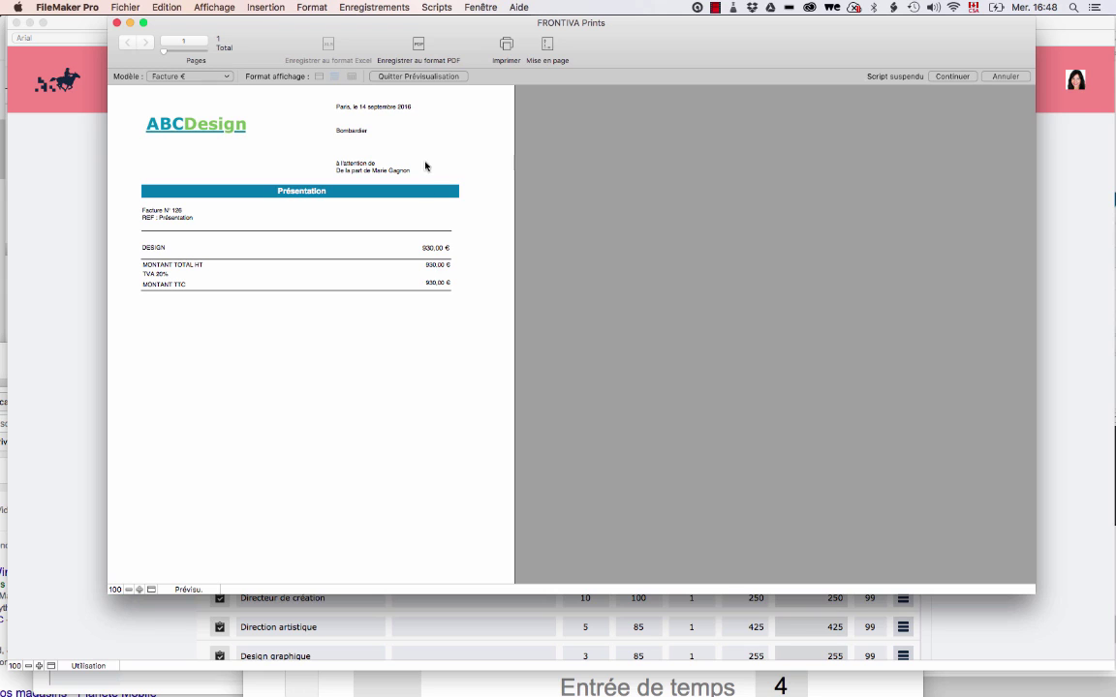
{"action": "key", "text": "Return"}
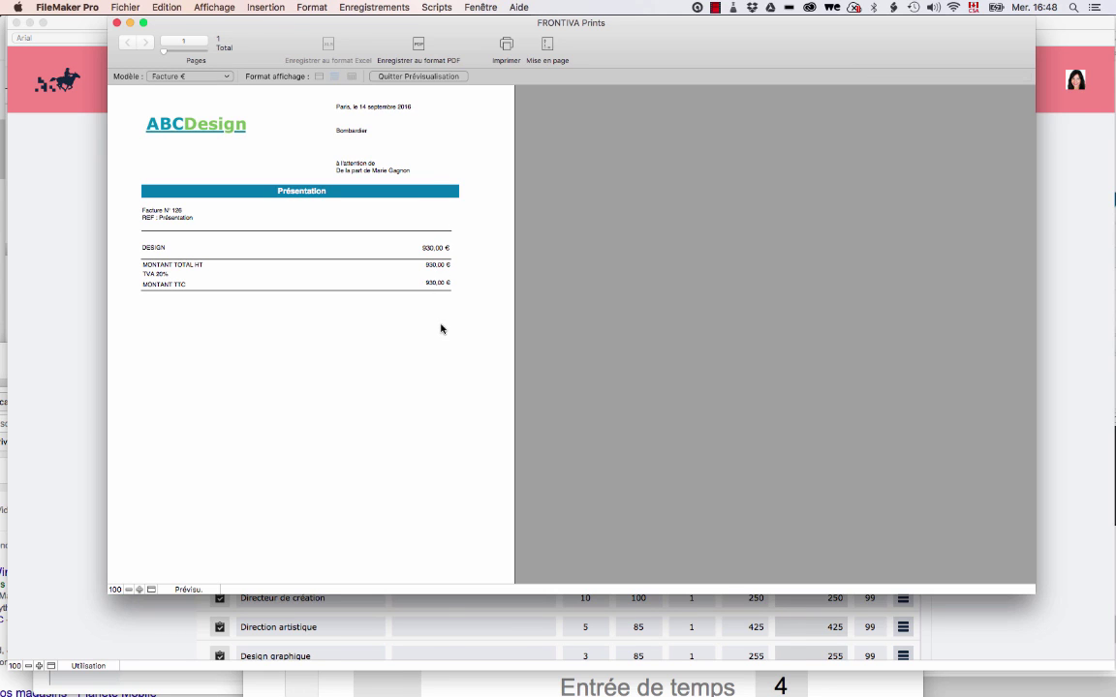
{"action": "left_click", "coordinate": [424, 234]}
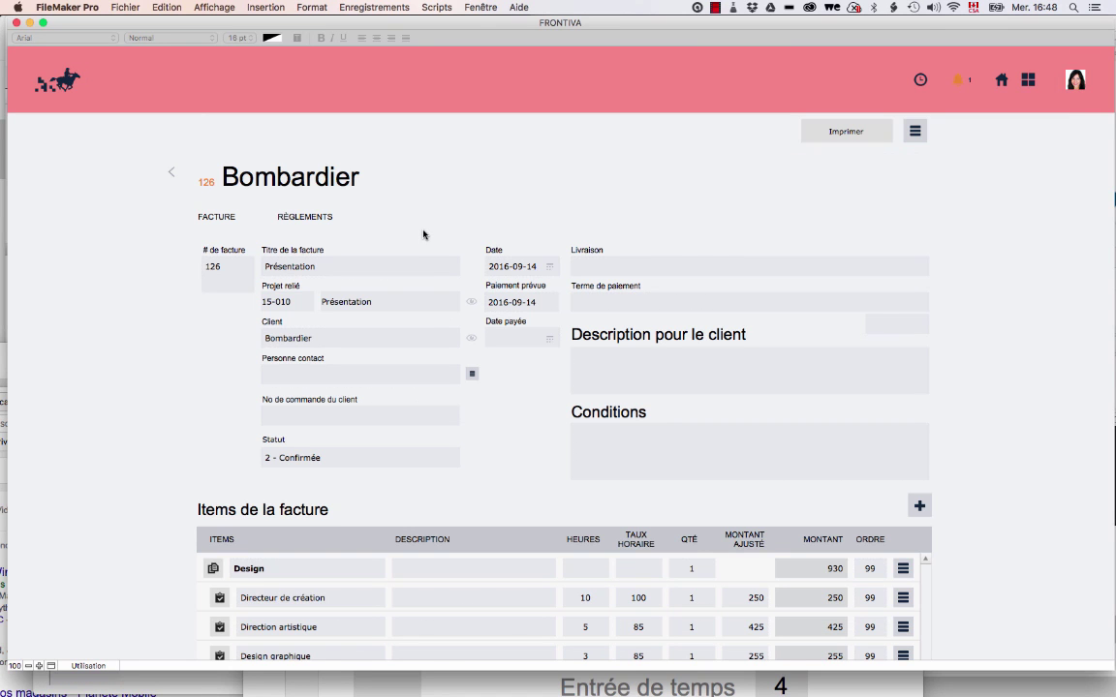
- Return to the Présentation project and create a second invoice from its invoicing section
{"action": "left_click", "coordinate": [173, 174]}
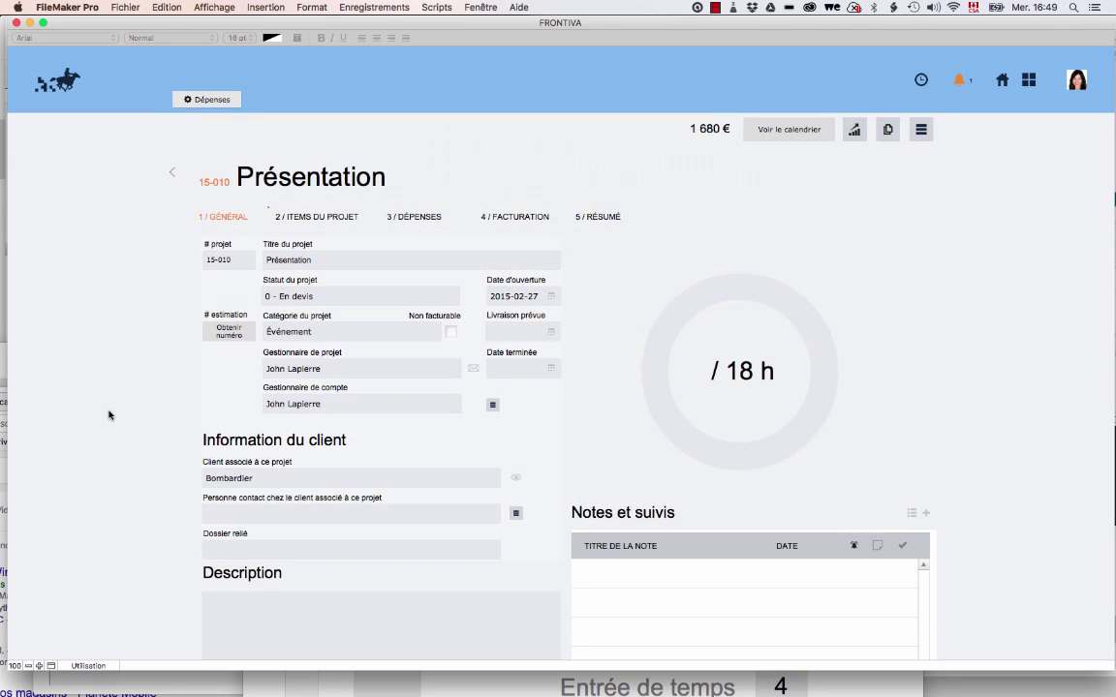
{"action": "left_click", "coordinate": [327, 218]}
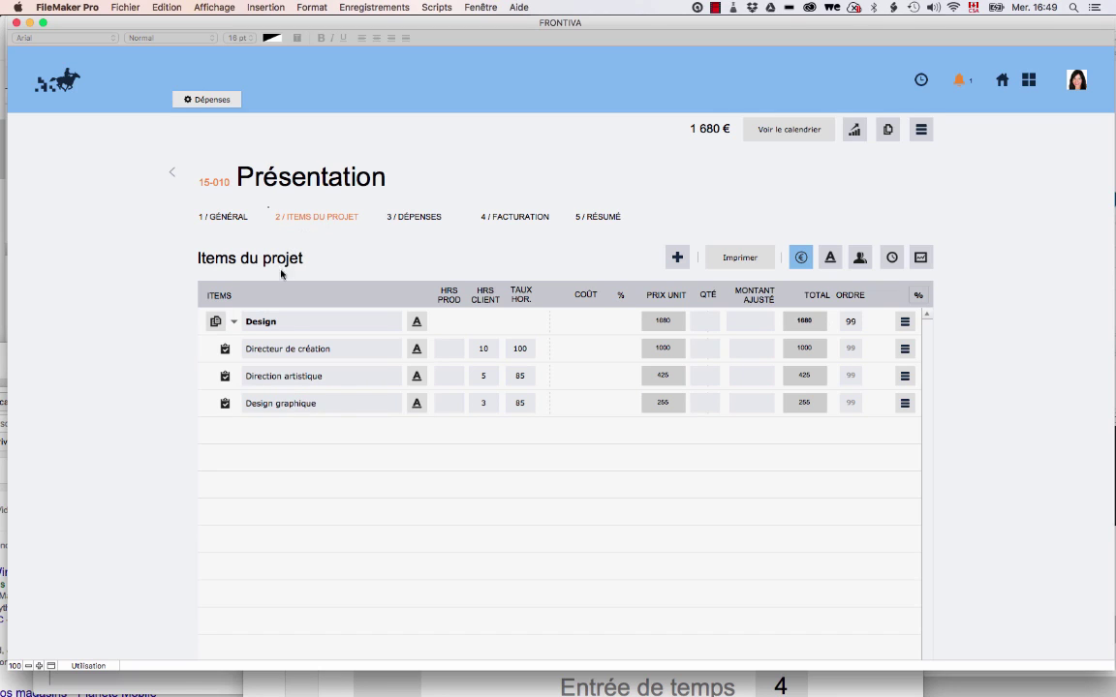
{"action": "left_click", "coordinate": [528, 217]}
{"action": "left_click", "coordinate": [833, 263]}
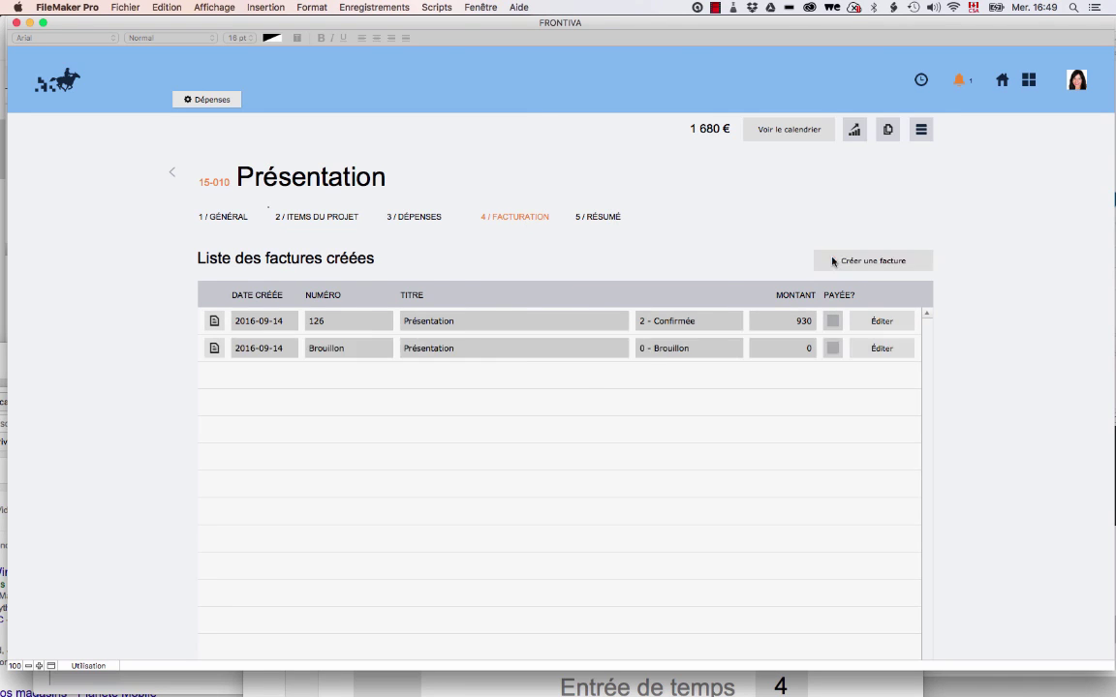
- Set the billed percentage of Directeur de création to 25 and add all the project items to the second invoice
{"action": "left_click", "coordinate": [446, 262]}
{"action": "type", "text": "75"}
{"action": "key", "text": "Return"}
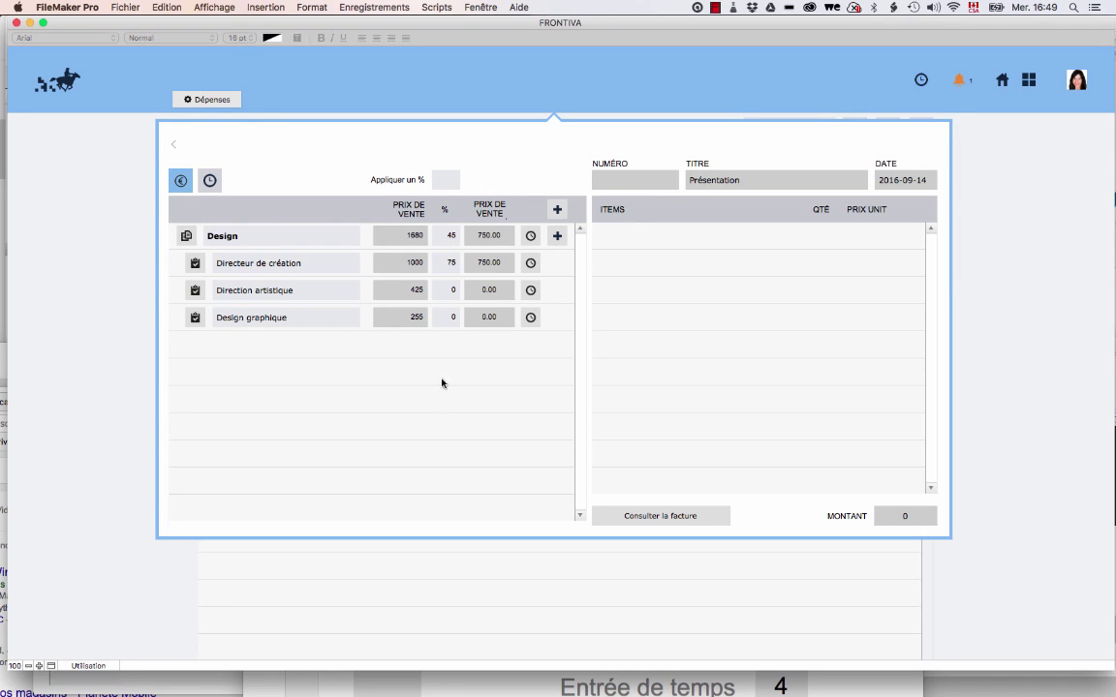
{"action": "left_click", "coordinate": [450, 268]}
{"action": "key", "text": "BackSpace"}
{"action": "key", "text": "BackSpace"}
{"action": "type", "text": "25"}
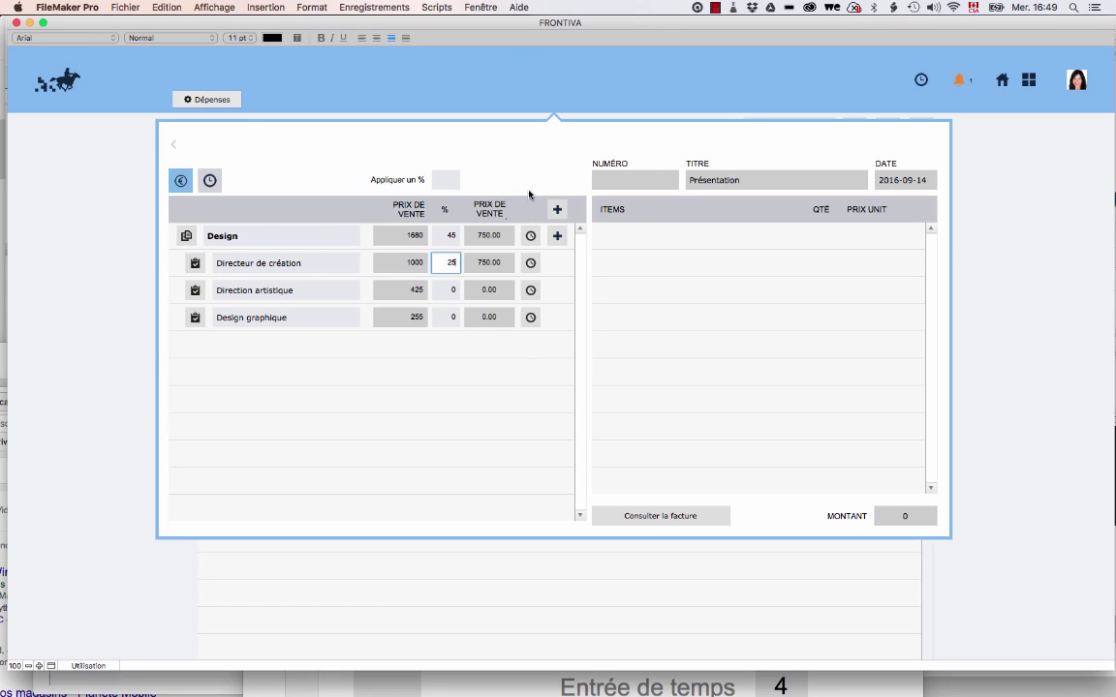
{"action": "key", "text": "Return"}
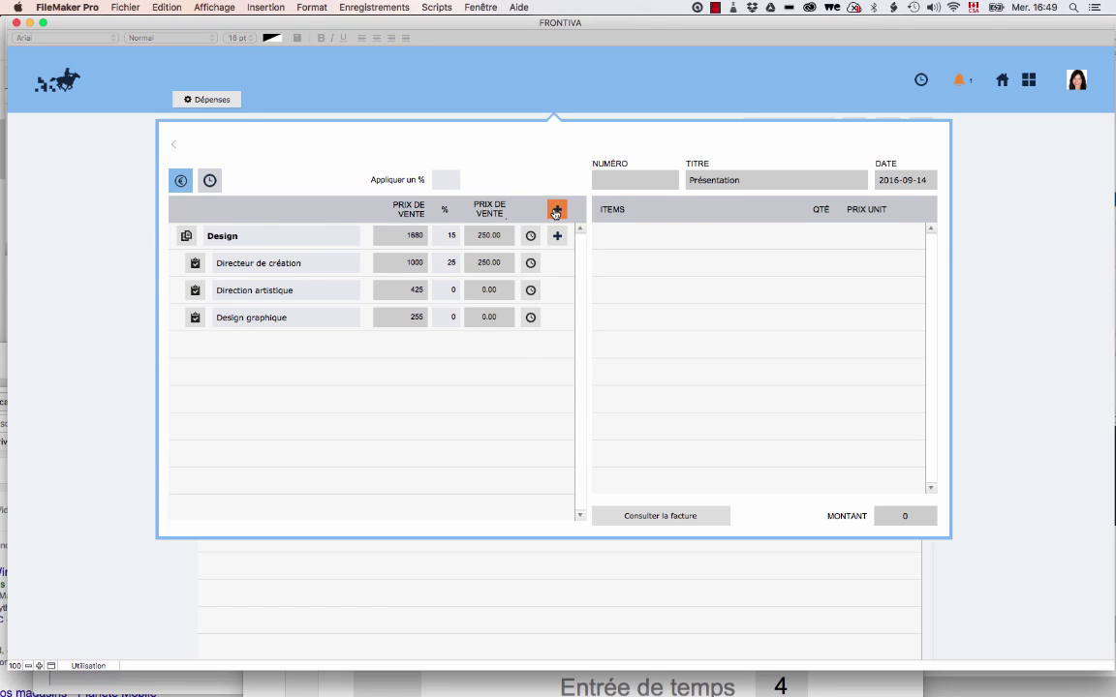
{"action": "left_click", "coordinate": [556, 210]}
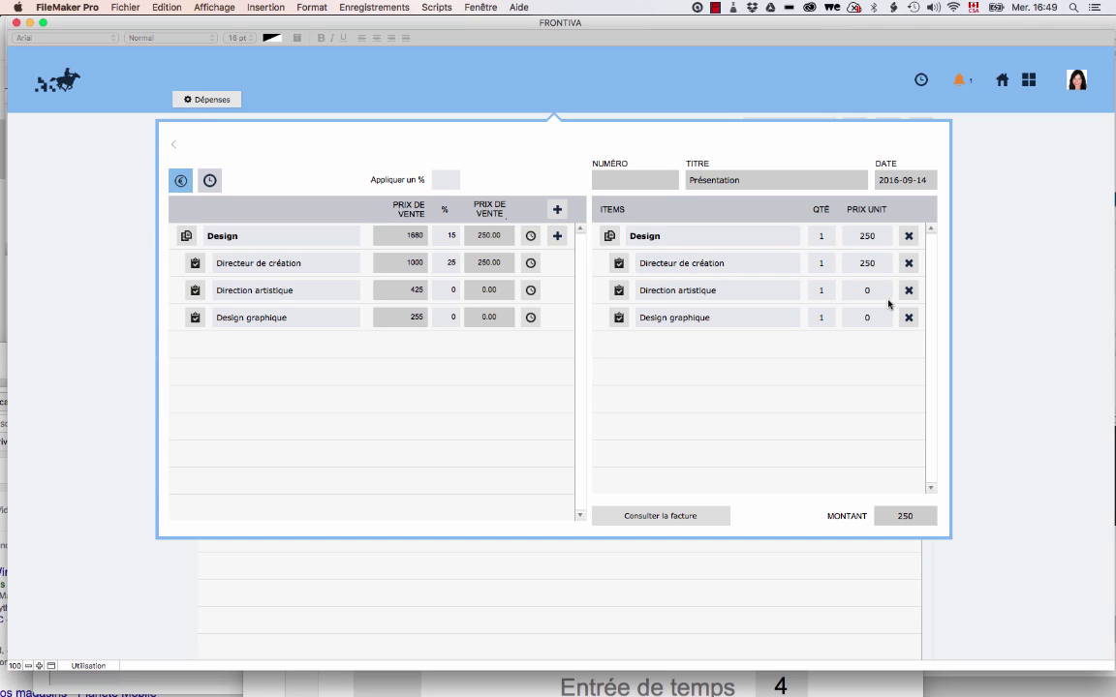
- Open the second invoice, assign its number with status 2 - Confirmée, and set its date to 2016-09-15
{"action": "left_click", "coordinate": [681, 515]}
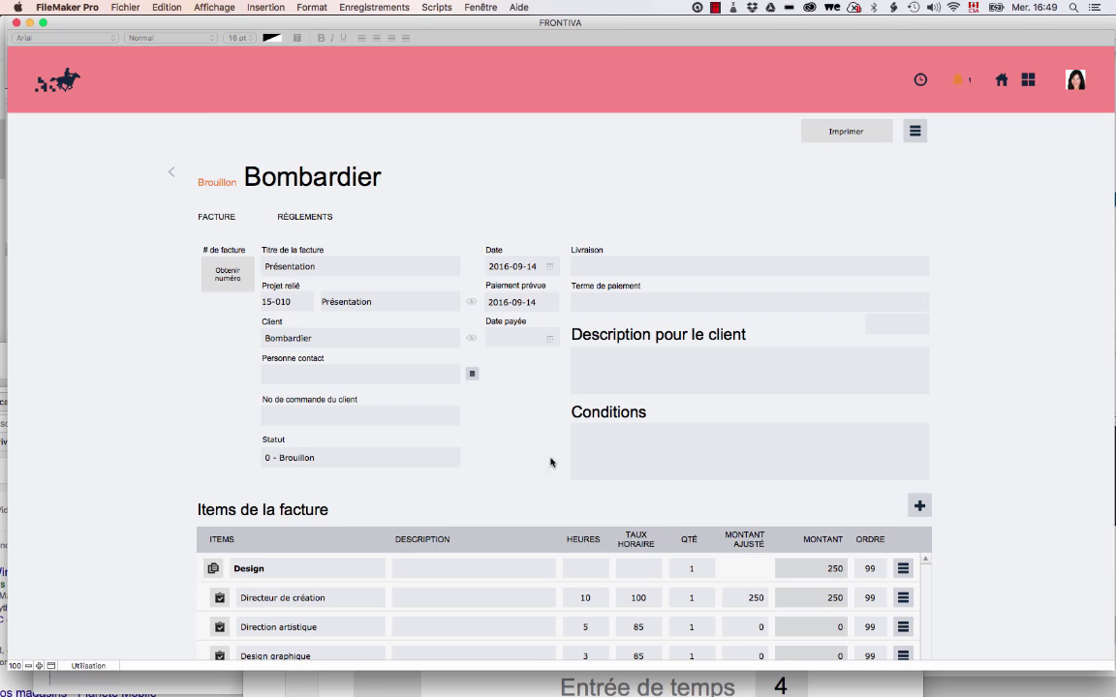
{"action": "left_click", "coordinate": [233, 282]}
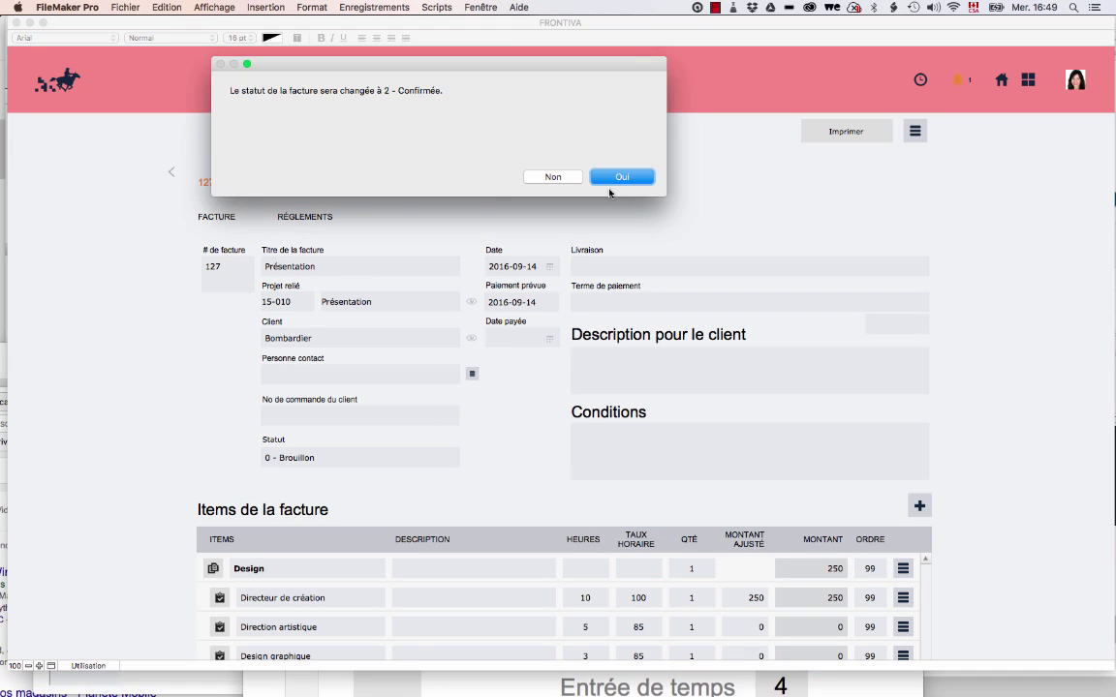
{"action": "left_click", "coordinate": [607, 178]}
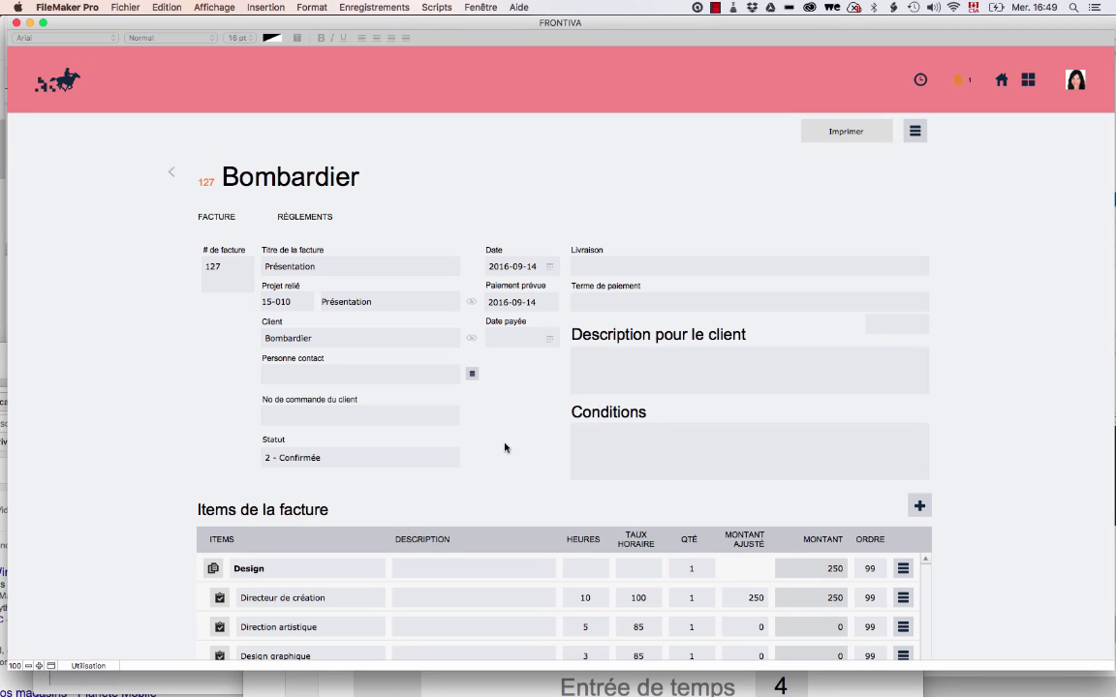
{"action": "left_click", "coordinate": [513, 265]}
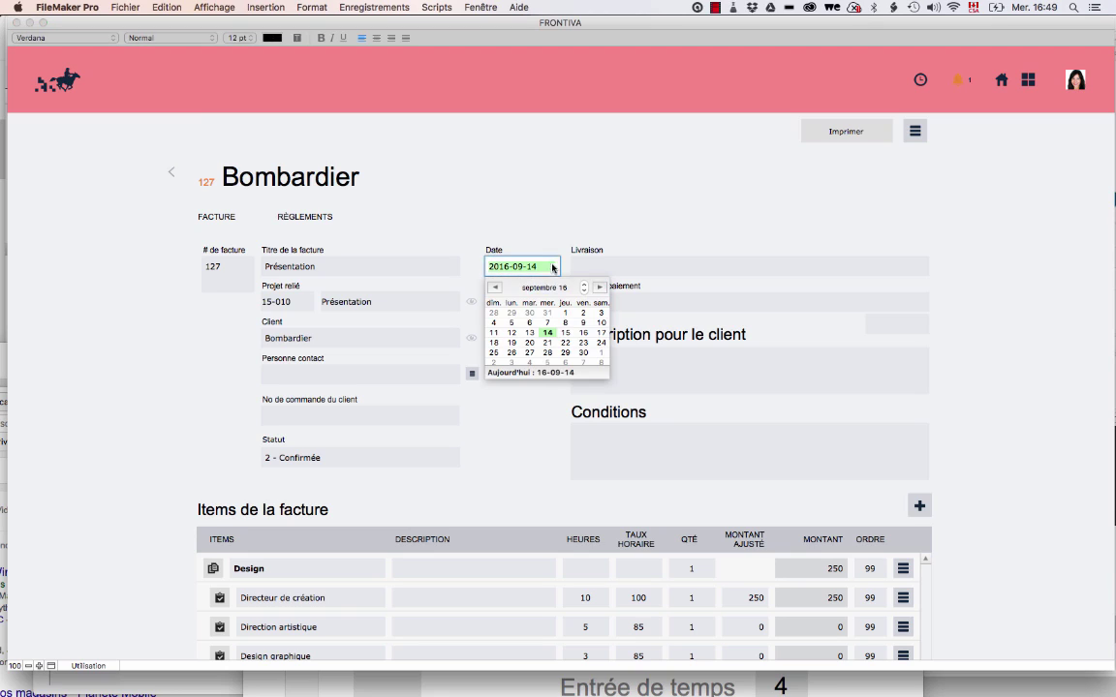
{"action": "left_click", "coordinate": [566, 333]}
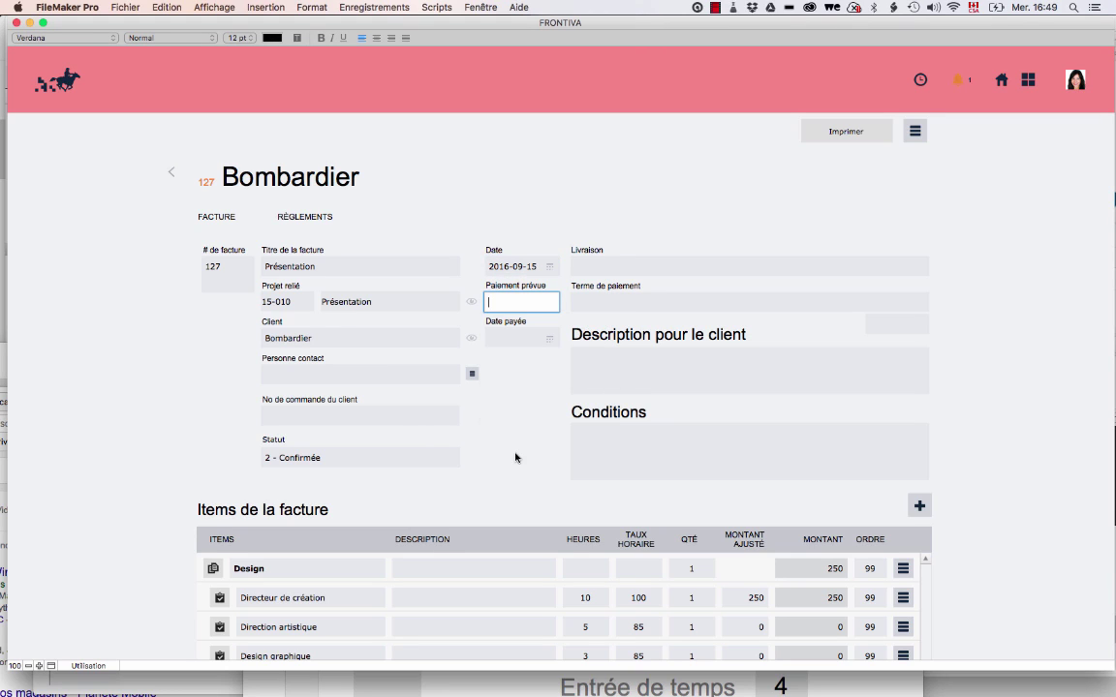
- Preview the second invoice's printout with the Facture € Acompte template, enlarge it to 150 %, and return to the invoice
{"action": "left_click", "coordinate": [849, 135]}
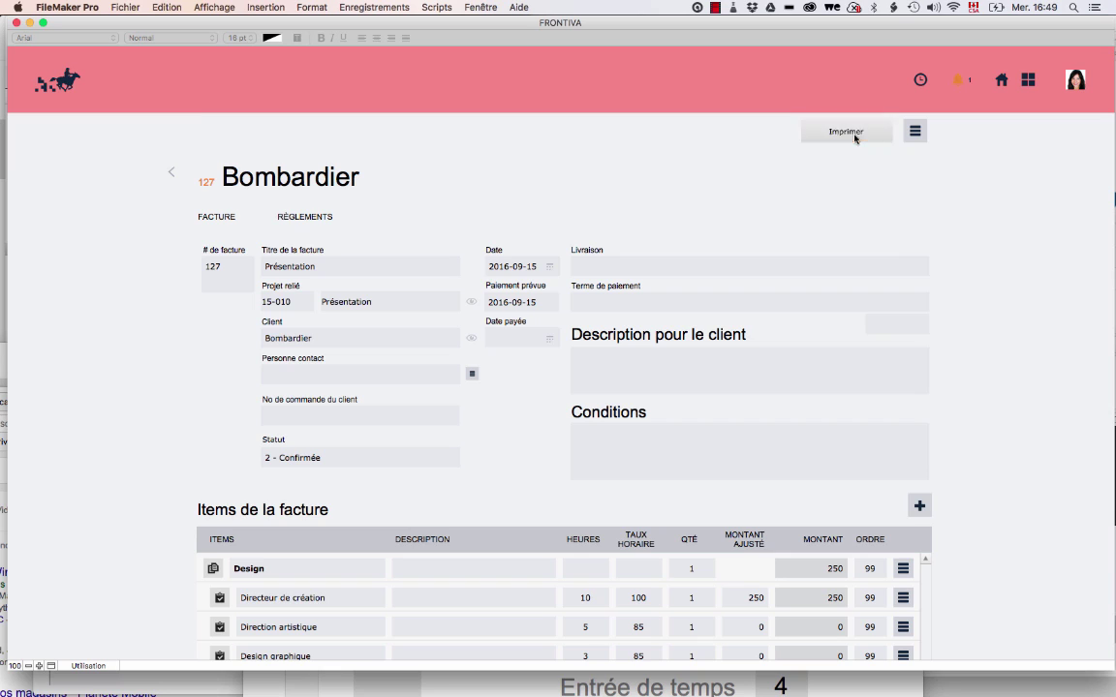
{"action": "left_click", "coordinate": [845, 191]}
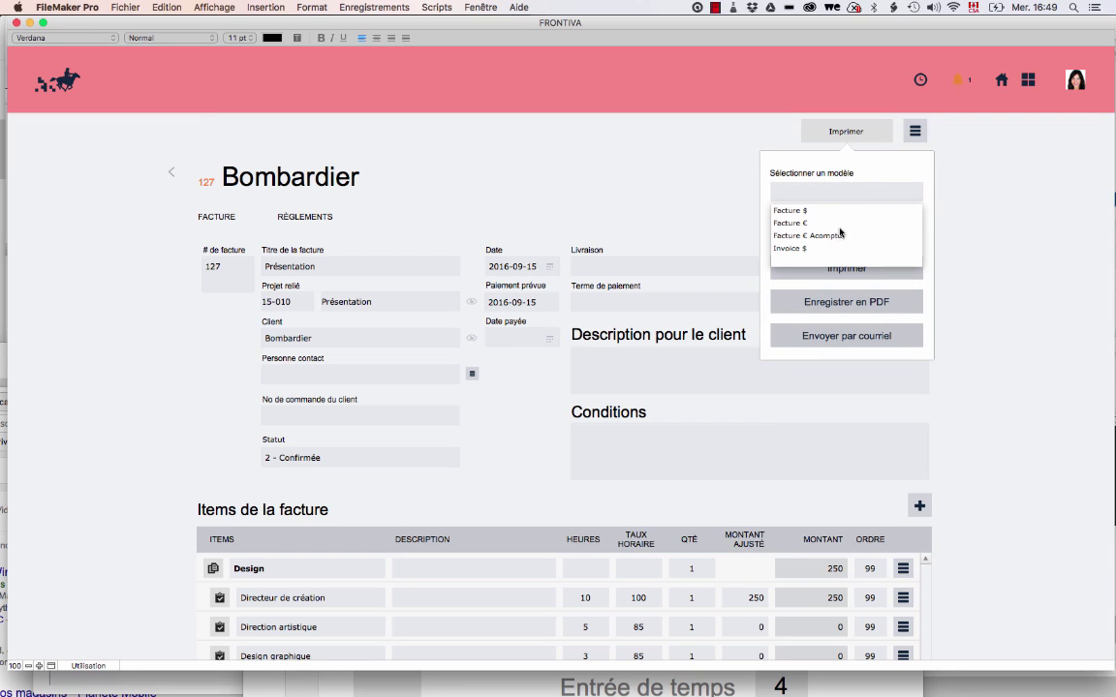
{"action": "left_click", "coordinate": [799, 236]}
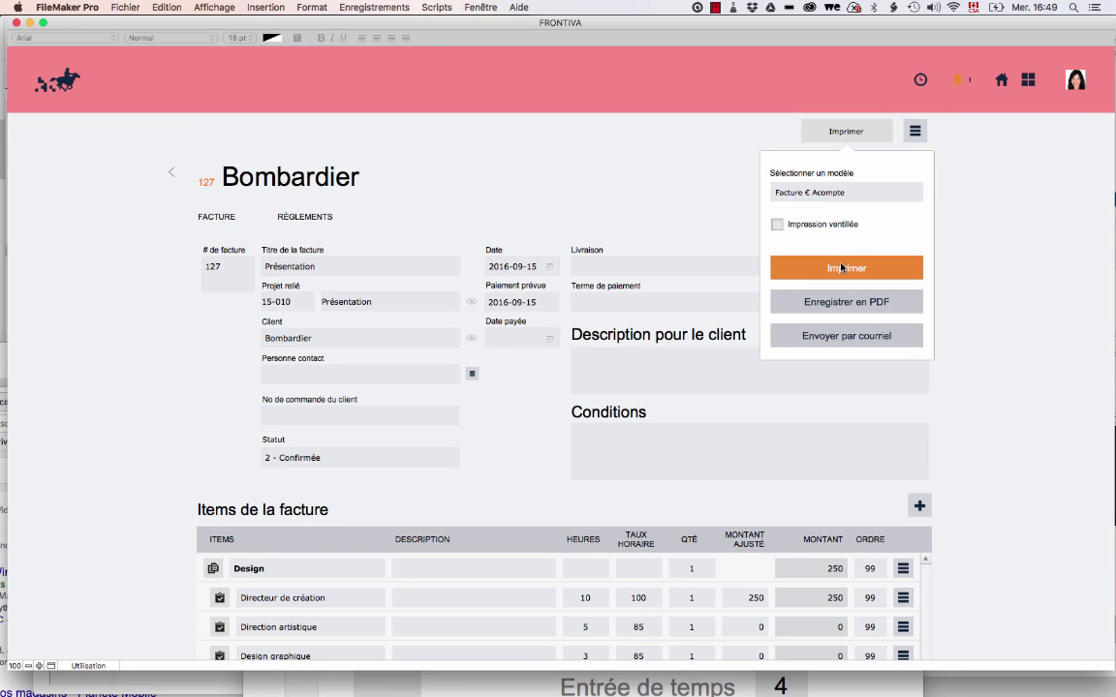
{"action": "left_click", "coordinate": [842, 268]}
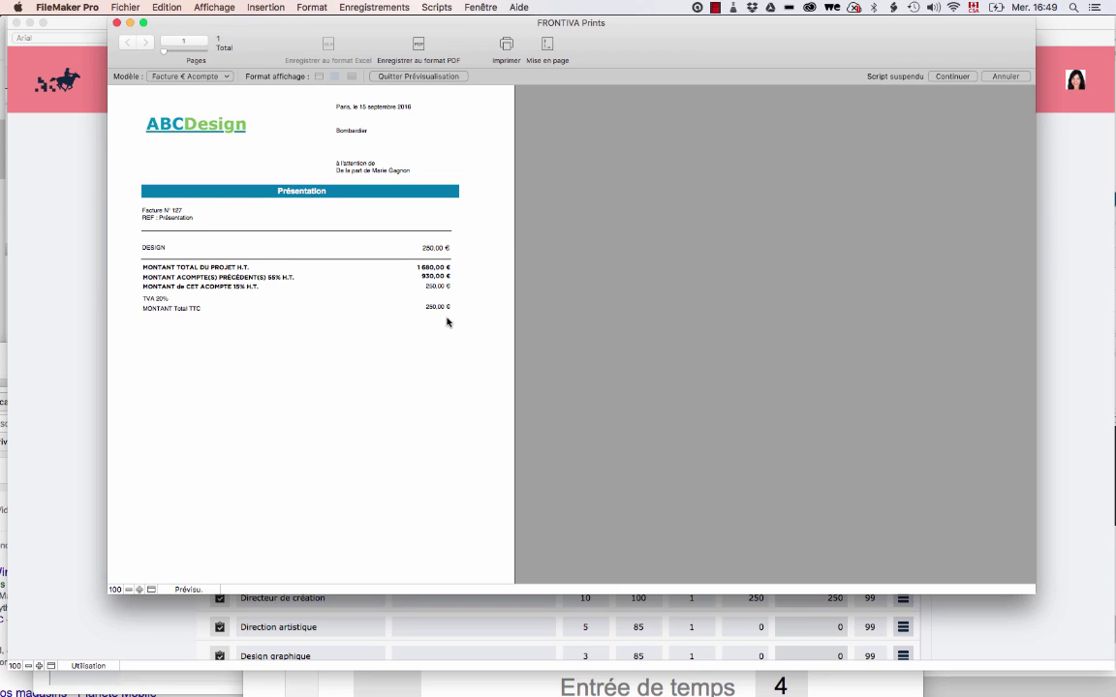
{"action": "left_click", "coordinate": [138, 588]}
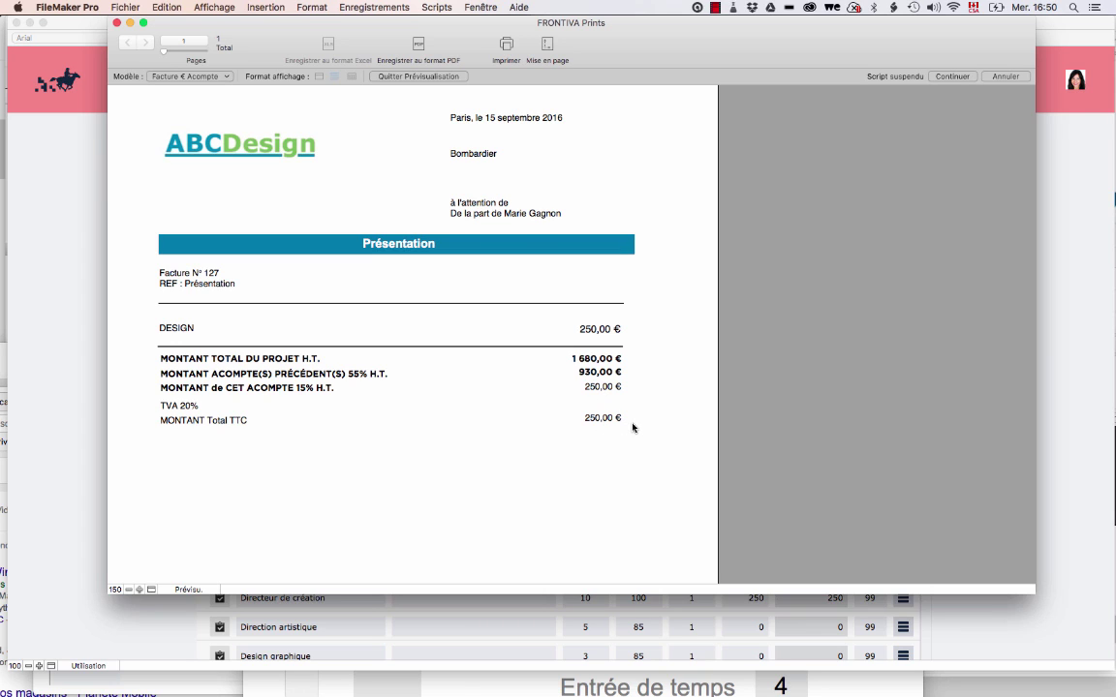
{"action": "key", "text": "Return"}
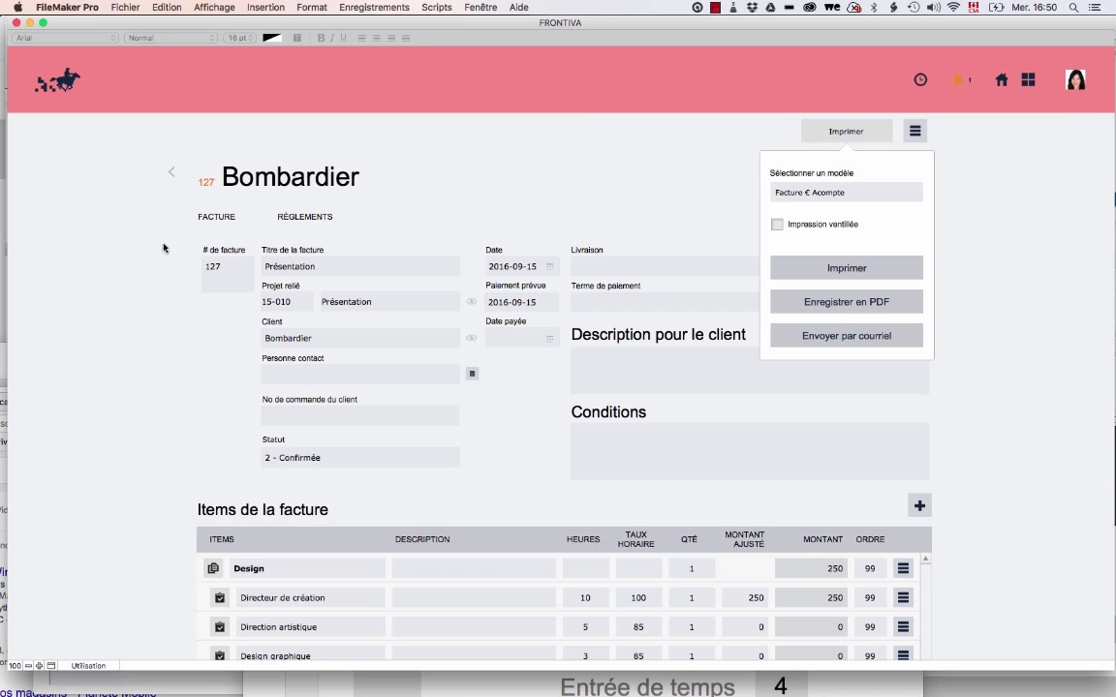
{"action": "left_click", "coordinate": [138, 335]}
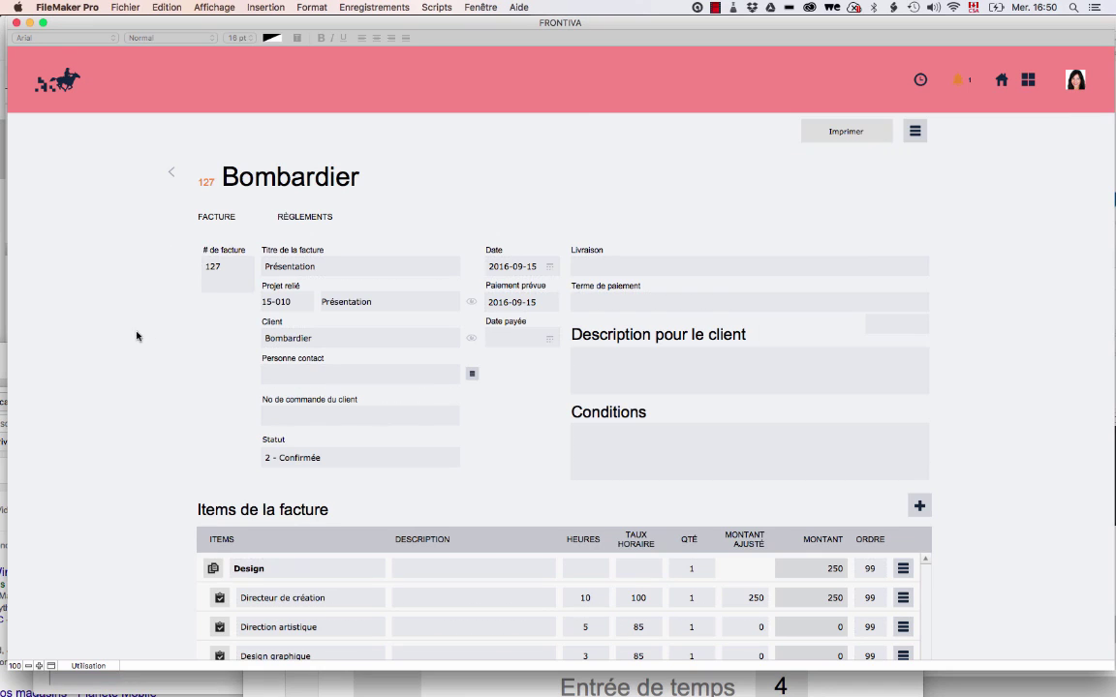
- Return to the project's invoicing section and create a third invoice
{"action": "left_click", "coordinate": [175, 181]}
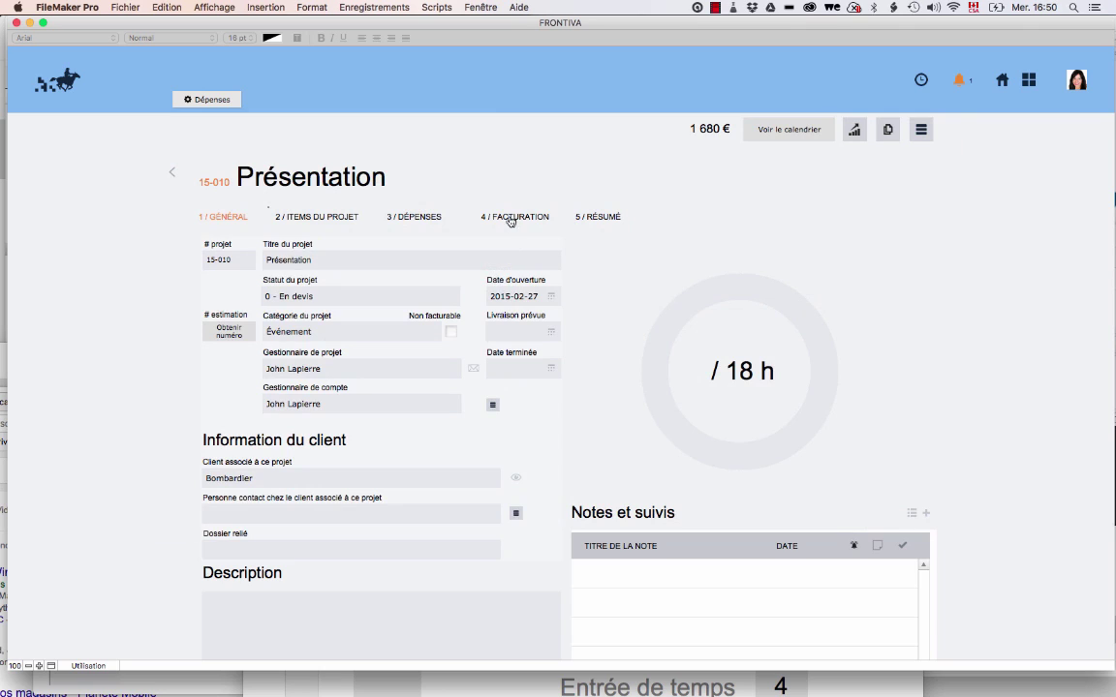
{"action": "left_click", "coordinate": [511, 219]}
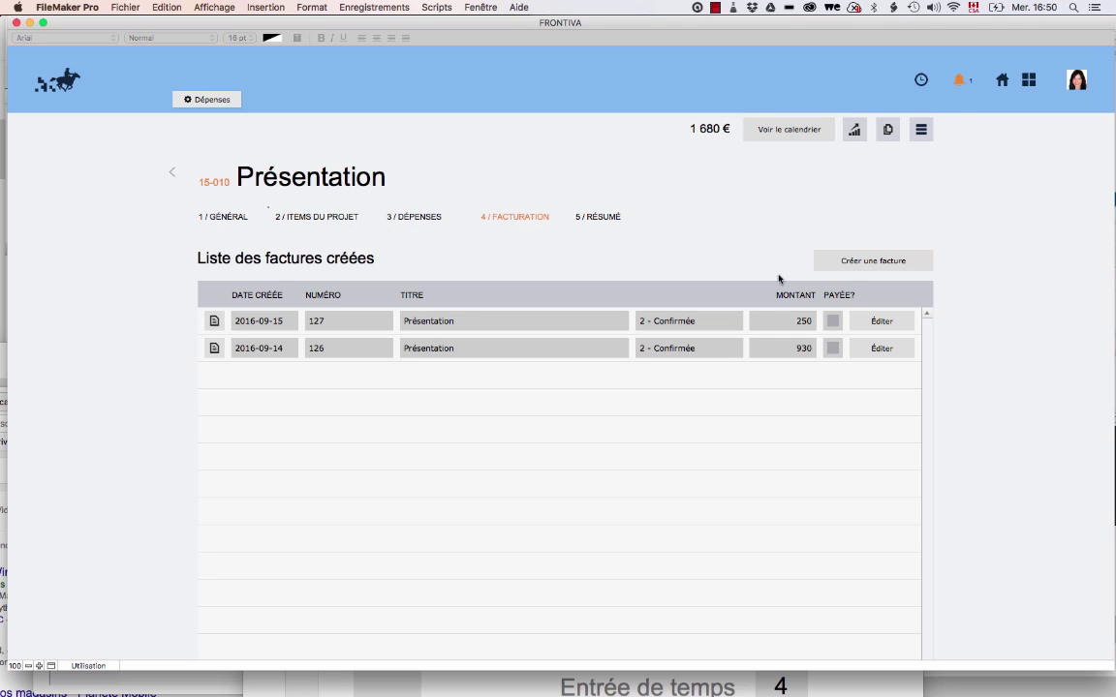
{"action": "left_click", "coordinate": [856, 261]}
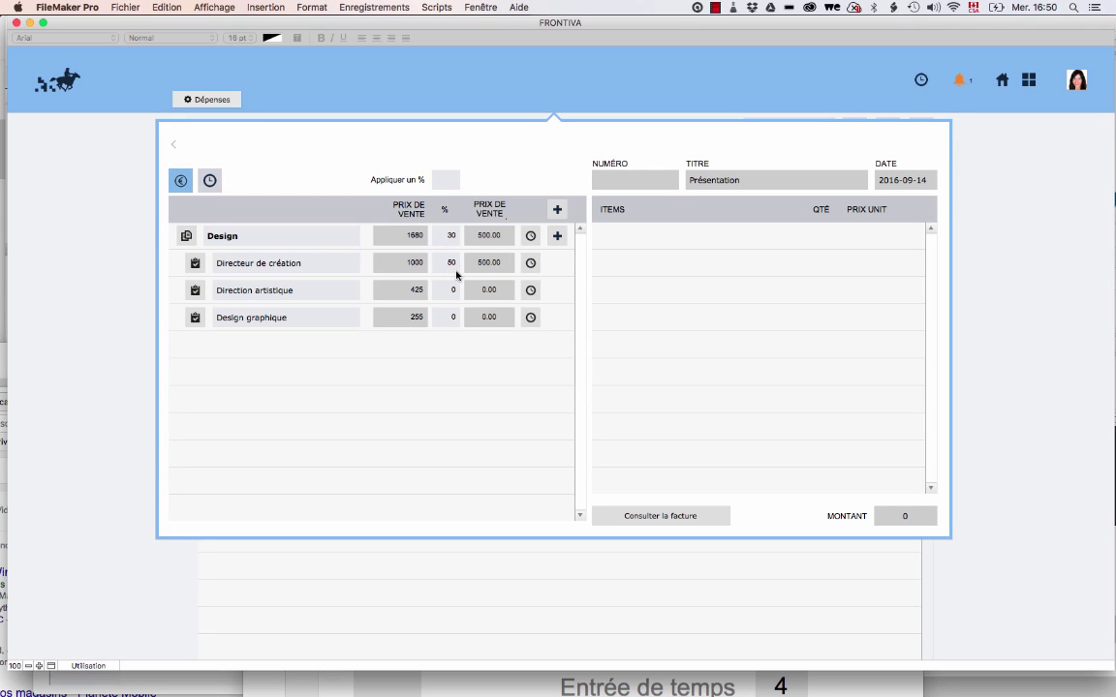
- Add all the project items to the third invoice, and assign its invoice number with status 2 - Confirmée
{"action": "left_click", "coordinate": [557, 210]}
{"action": "left_click", "coordinate": [669, 516]}
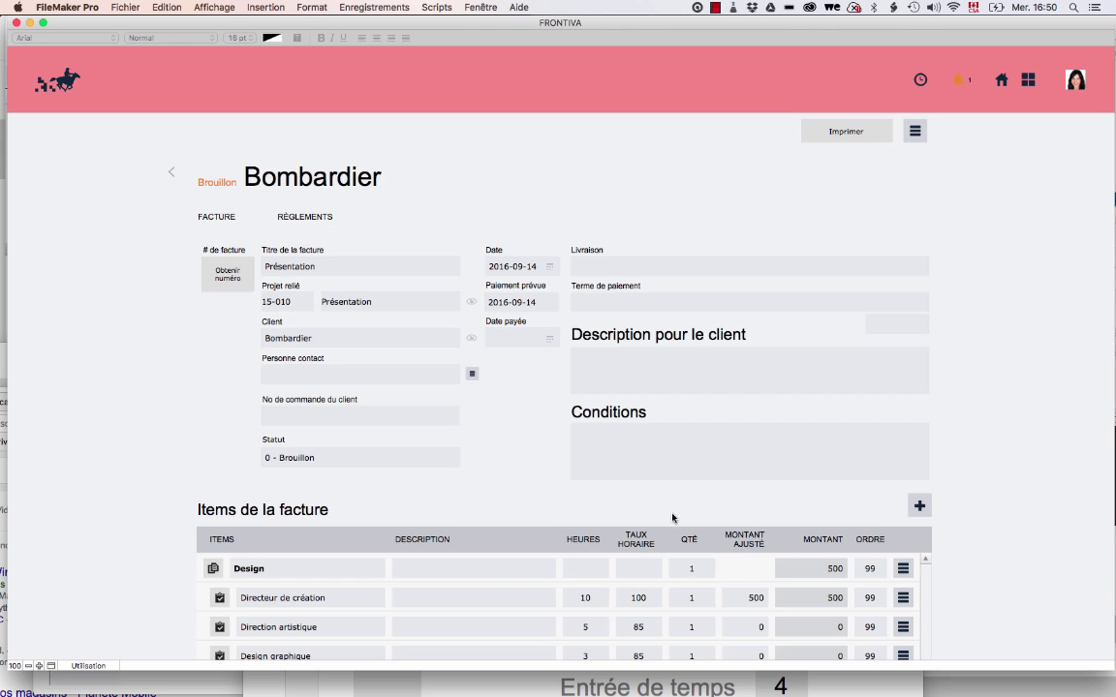
{"action": "left_click", "coordinate": [225, 279]}
{"action": "left_click", "coordinate": [622, 176]}
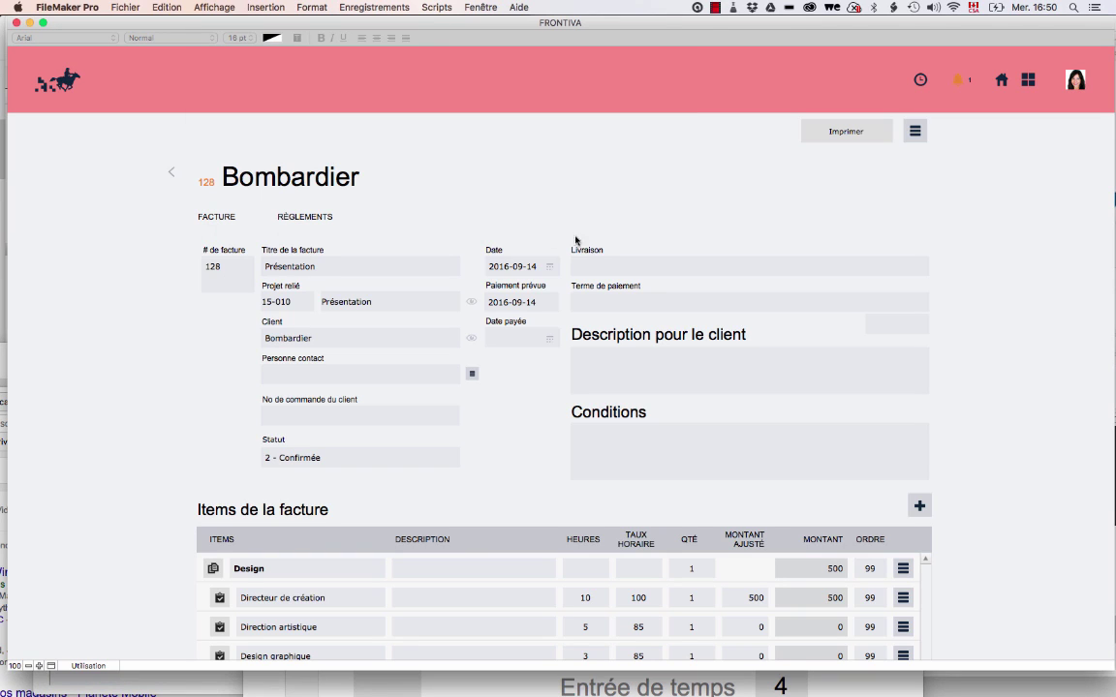
- Set the third invoice's date to 2016-09-16
{"action": "left_click", "coordinate": [552, 265]}
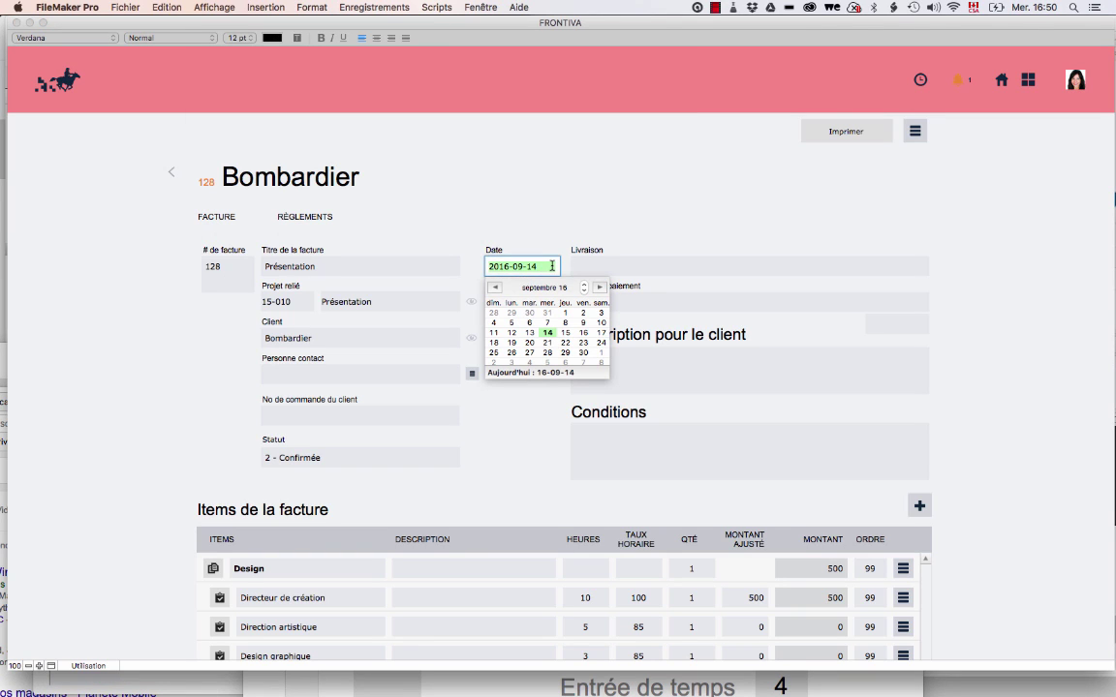
{"action": "left_click", "coordinate": [585, 335]}
{"action": "left_click", "coordinate": [1007, 301]}
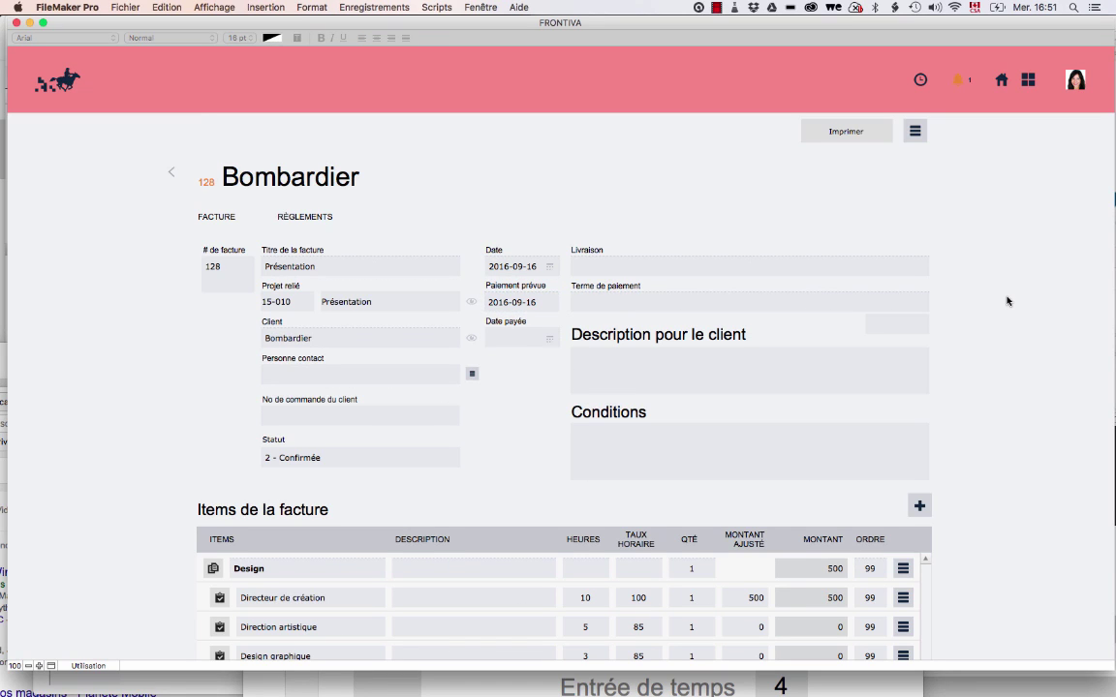
- Preview the third invoice's printout with the Facture € Acompte template, and return to the project's invoicing section
{"action": "left_click", "coordinate": [800, 130]}
{"action": "left_click", "coordinate": [856, 197]}
{"action": "left_click", "coordinate": [780, 237]}
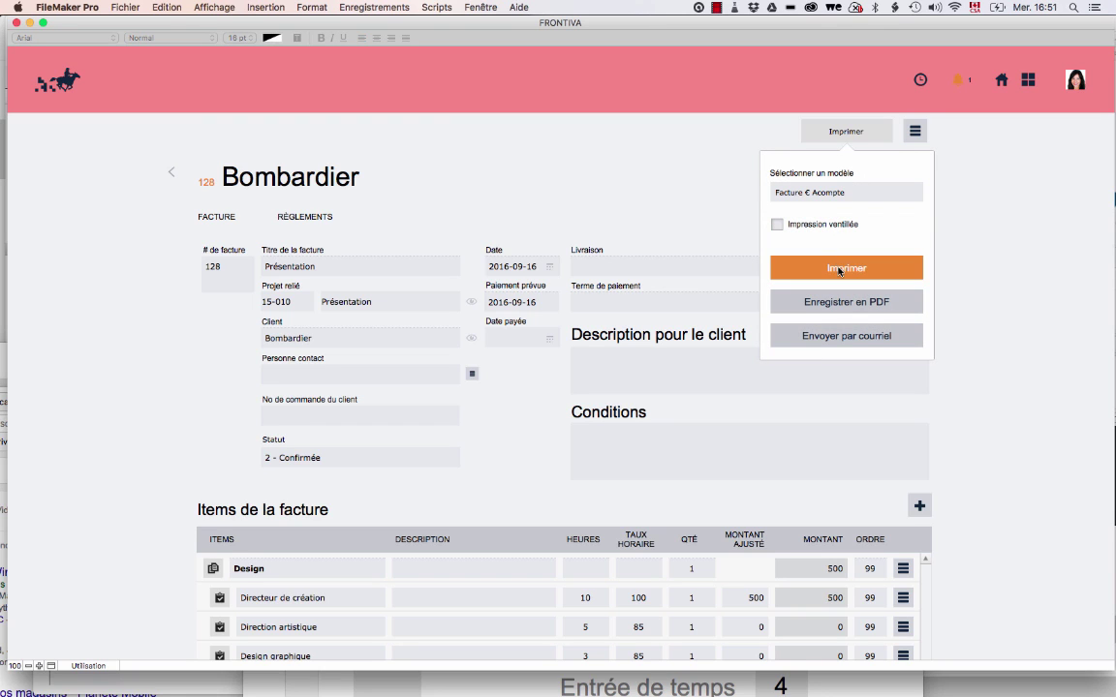
{"action": "left_click", "coordinate": [840, 271]}
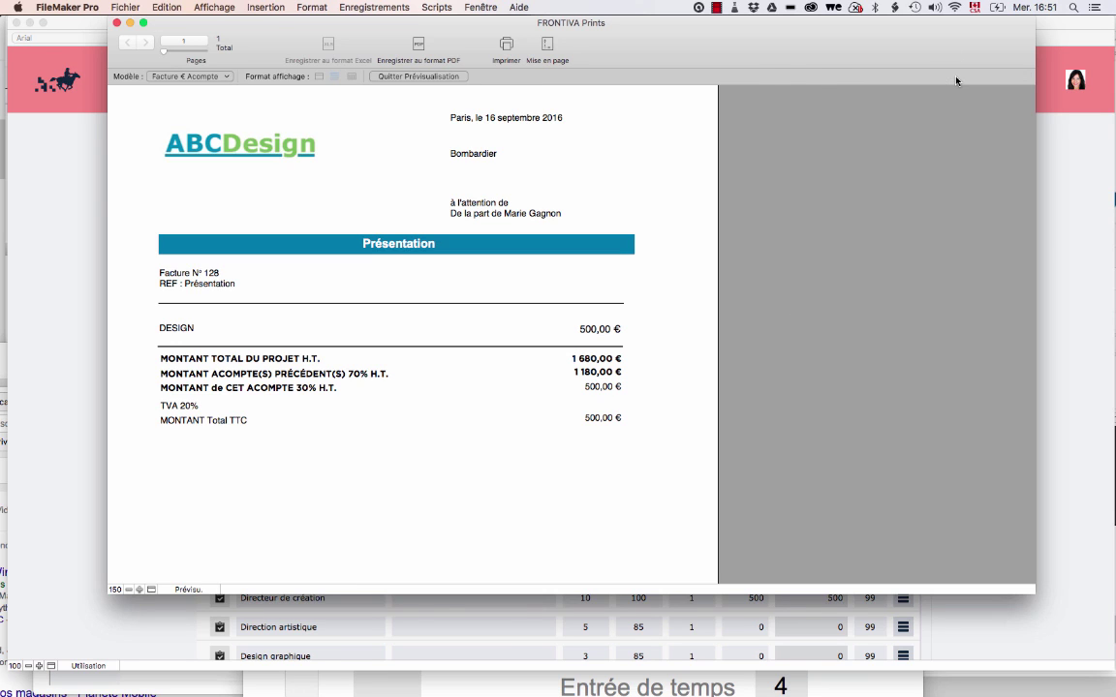
{"action": "left_click", "coordinate": [953, 76]}
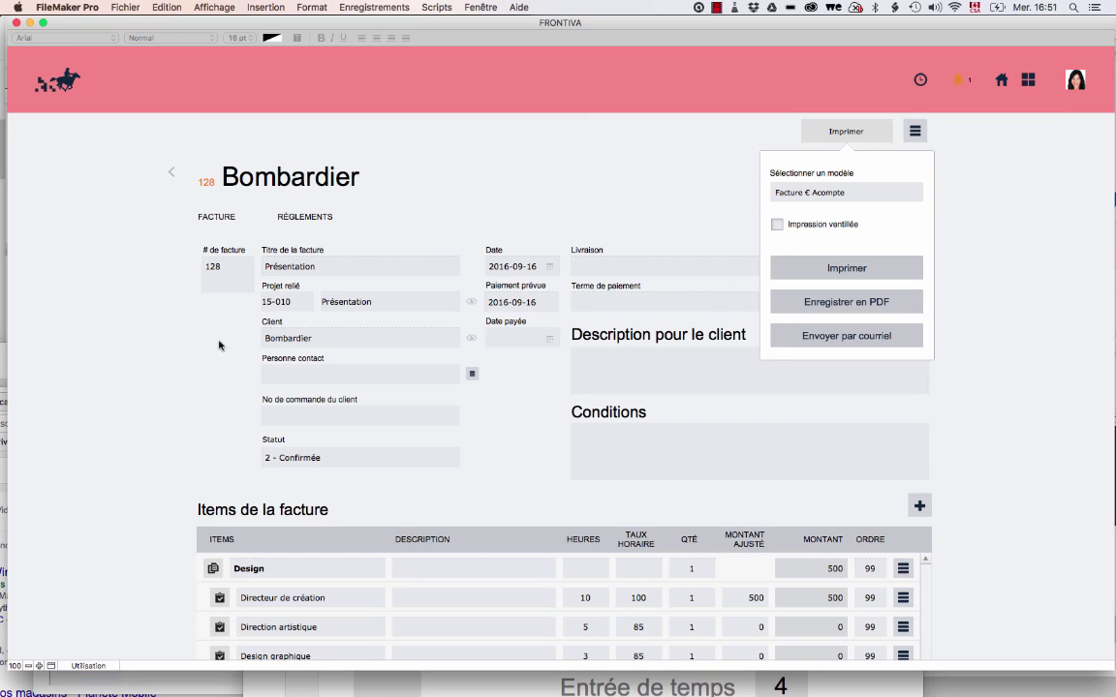
{"action": "left_click", "coordinate": [174, 179]}
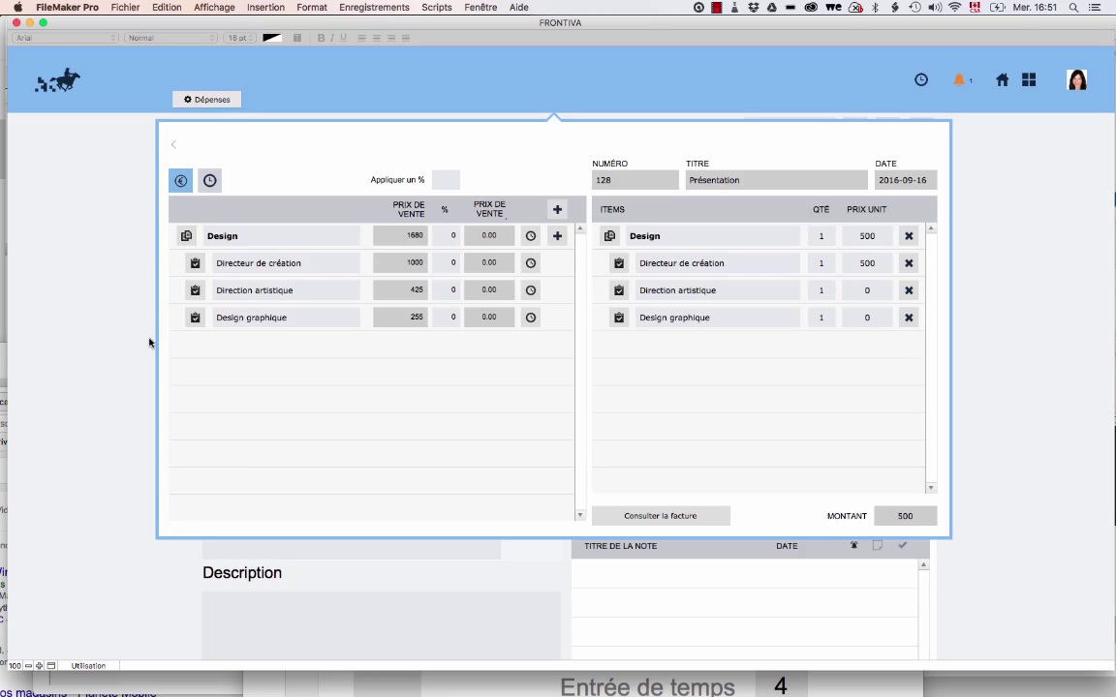